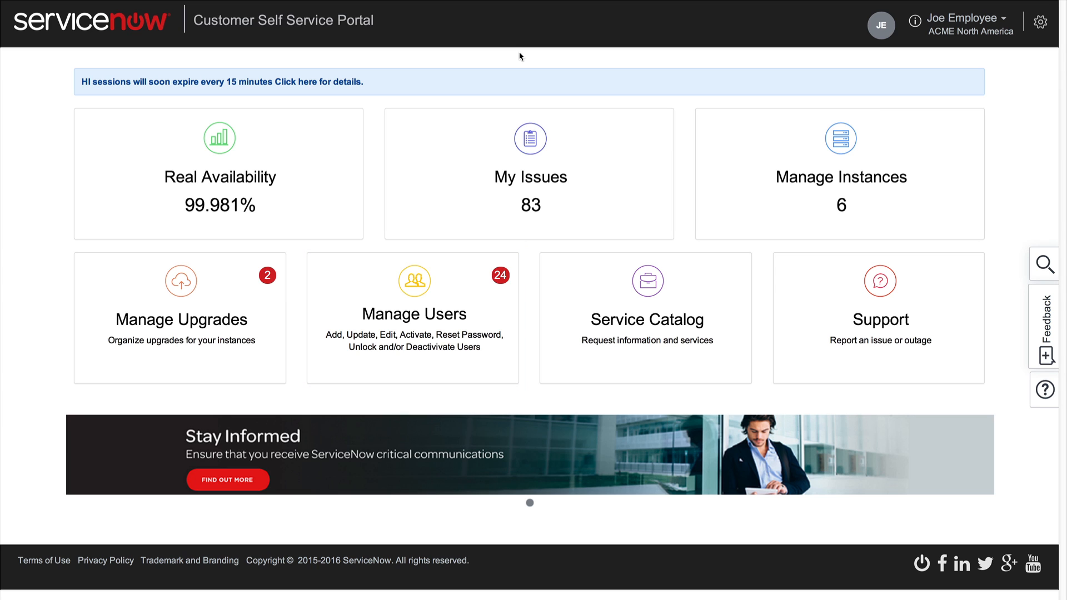
# - Start a new HI user and enter the user's first name, last name and e-mail address
pyautogui.click(417, 273)
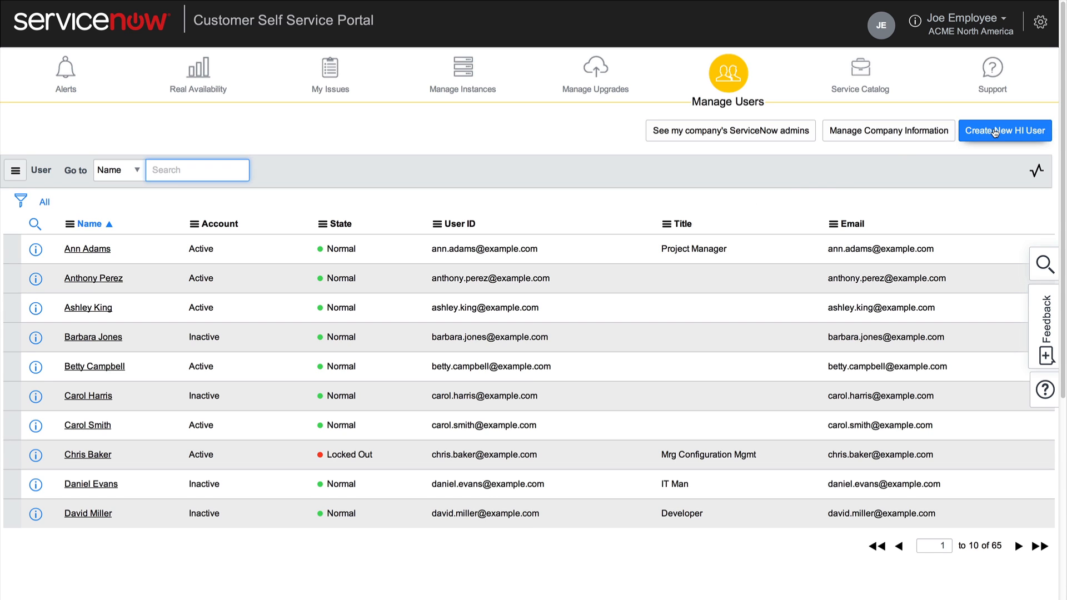
pyautogui.click(994, 132)
pyautogui.click(460, 242)
pyautogui.write('Karen')
pyautogui.click(712, 243)
pyautogui.write('Smith')
pyautogui.click(419, 266)
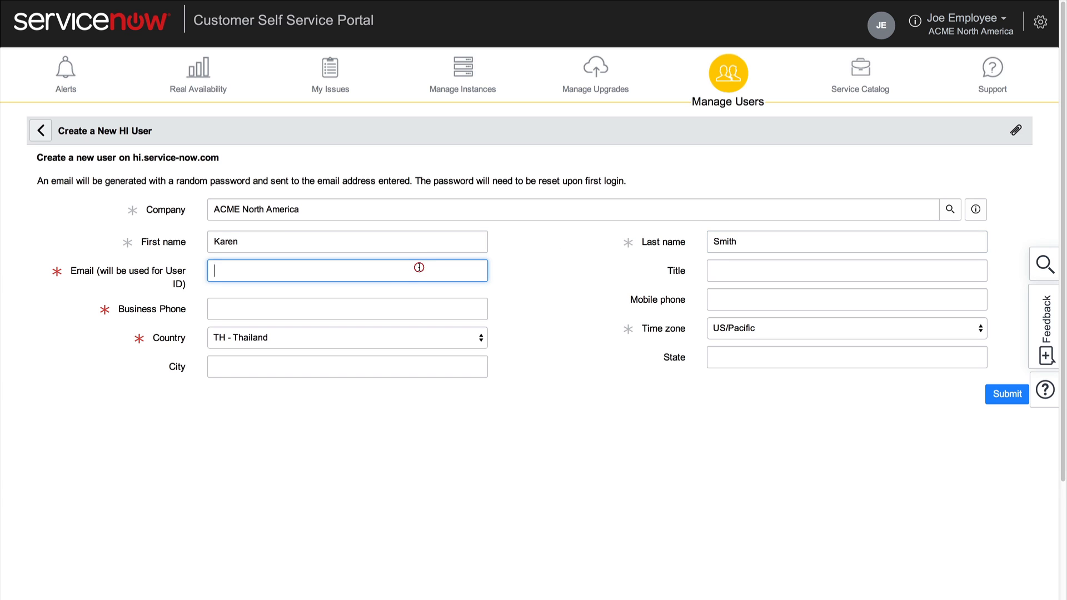
pyautogui.write('karen.smith@example.com')
# - Add the business and mobile phone numbers, set country to AU - Australia, and submit
pyautogui.click(356, 309)
pyautogui.write('555-0100')
pyautogui.click(733, 299)
pyautogui.write('555-0199')
pyautogui.click(481, 337)
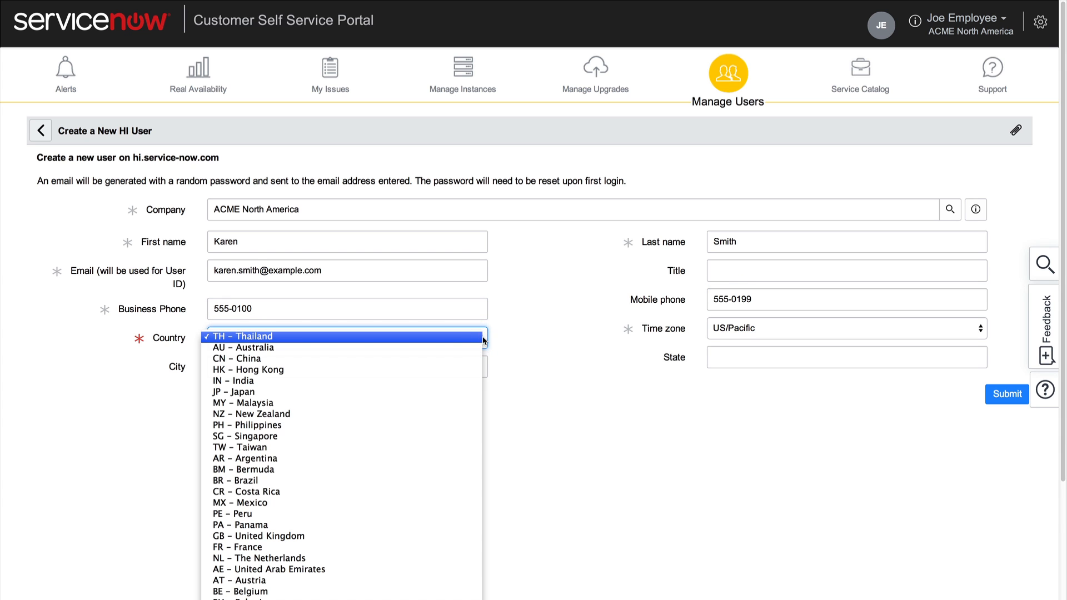
pyautogui.click(476, 348)
pyautogui.click(1014, 400)
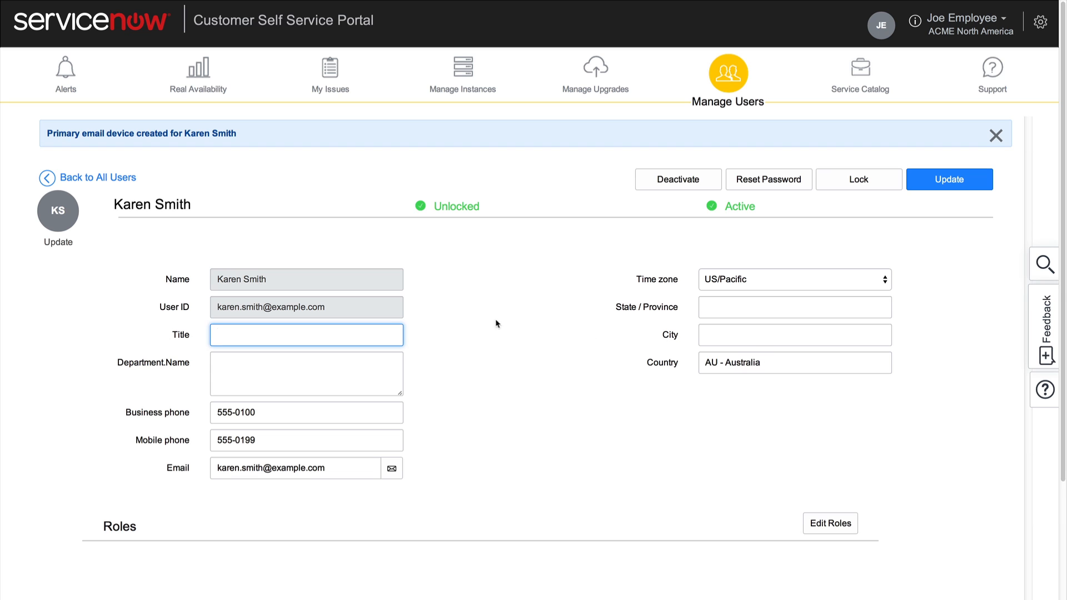
# - Cancel the profile picture upload, leaving no avatar, and go back to All Users
pyautogui.click(59, 242)
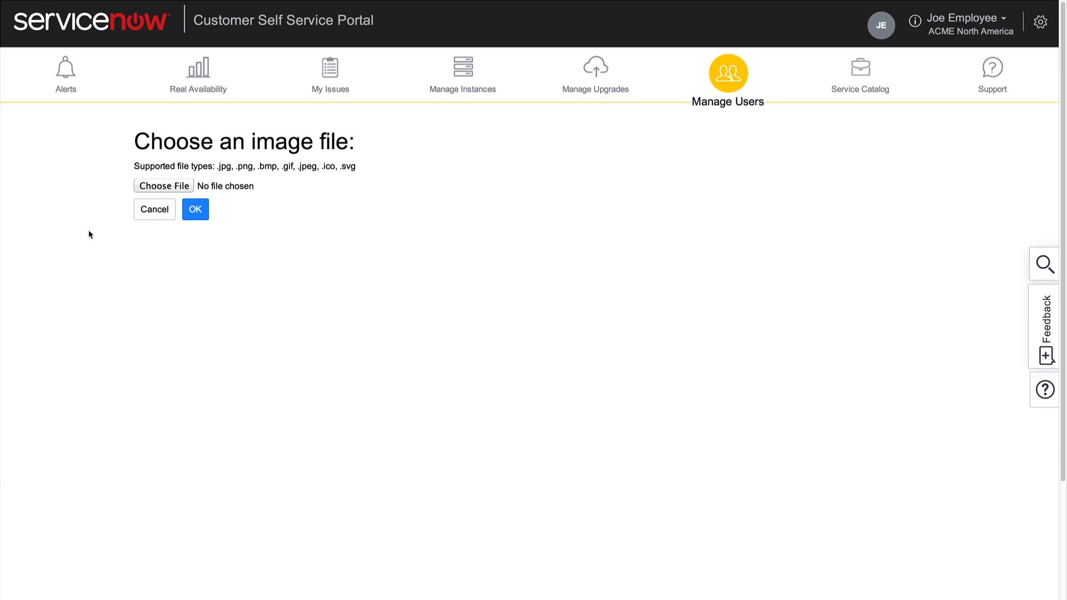
pyautogui.click(152, 211)
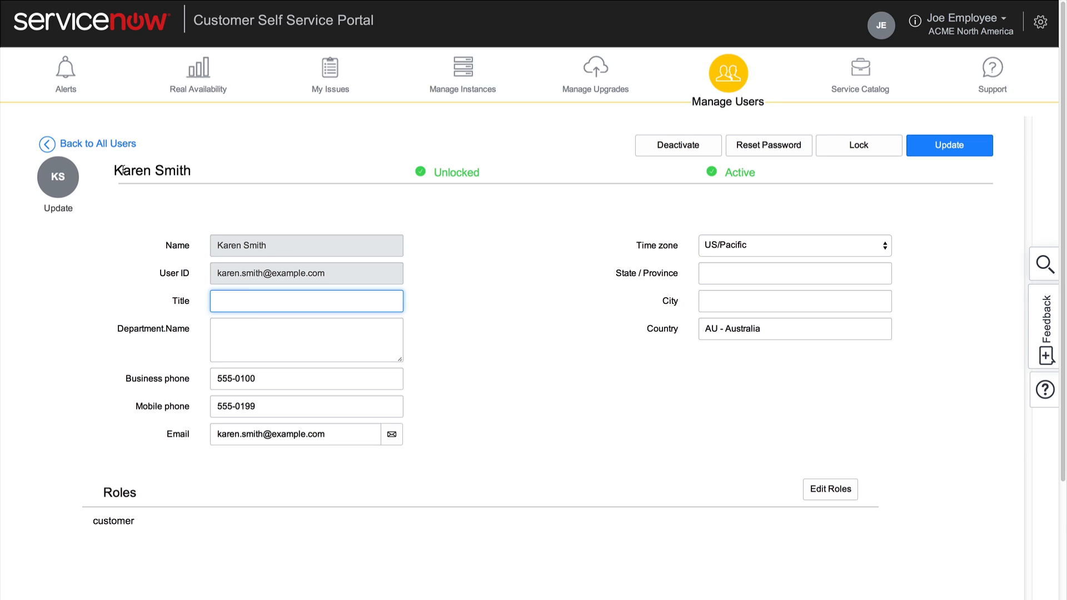
pyautogui.click(117, 144)
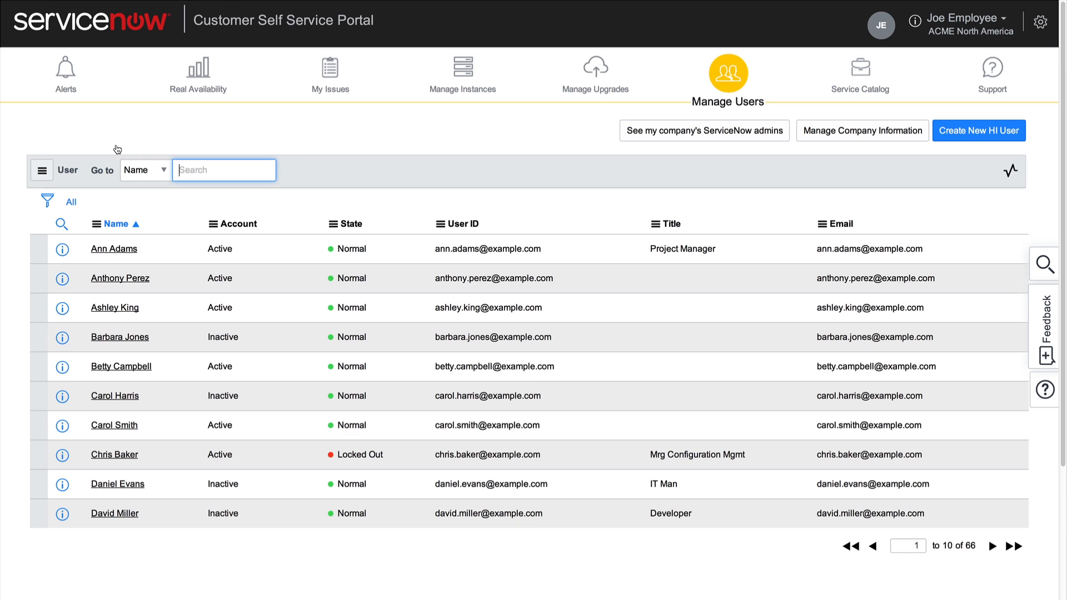
# - Filter the user list by Locked out is true AND Active is true
pyautogui.click(49, 201)
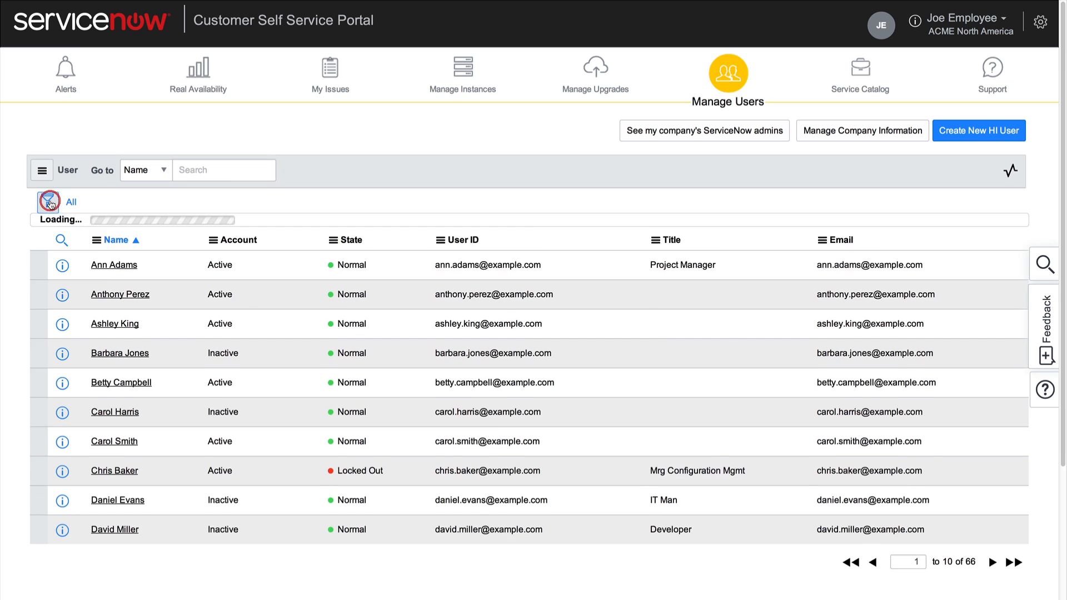
pyautogui.click(71, 263)
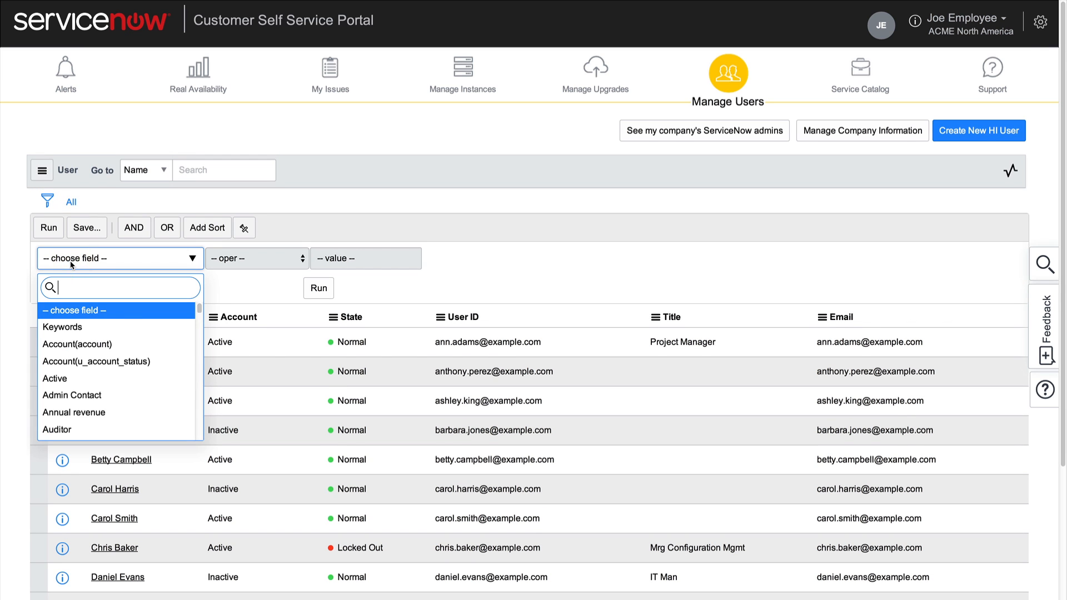
pyautogui.write('locked')
pyautogui.click(63, 327)
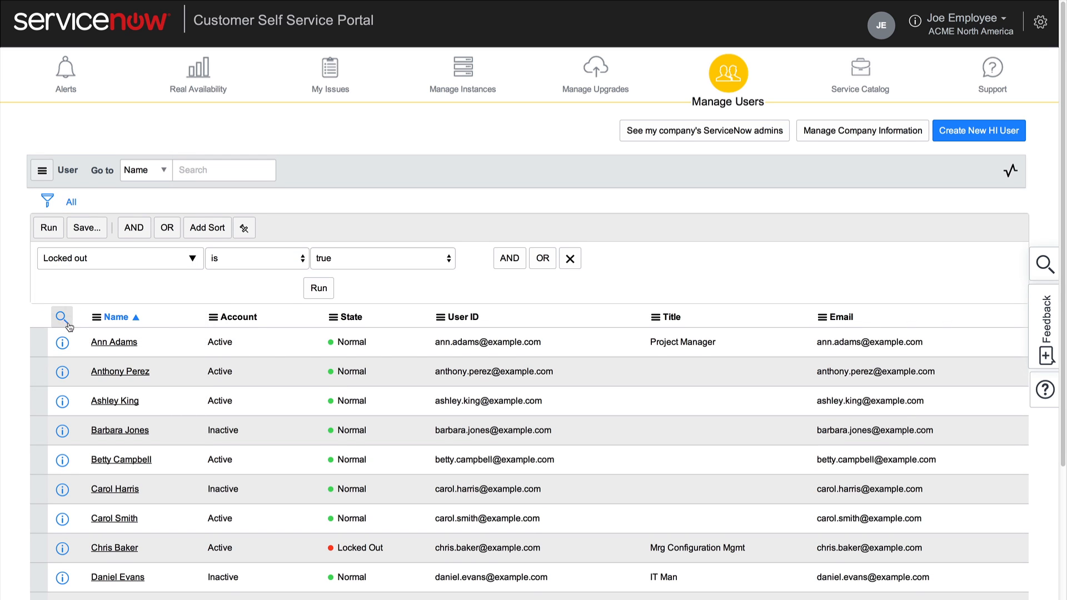
pyautogui.click(500, 258)
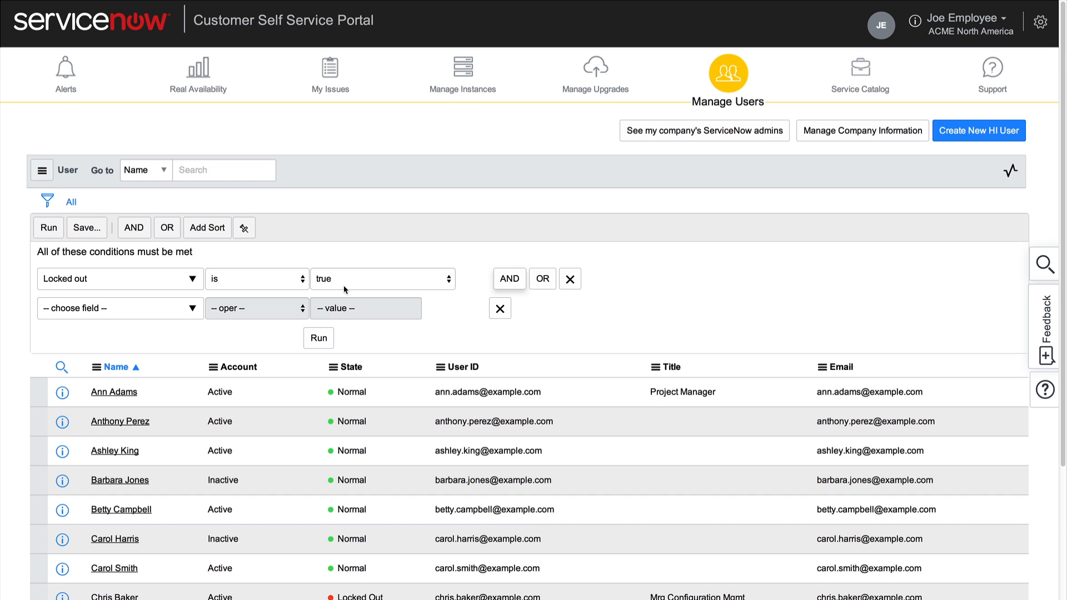
pyautogui.click(192, 309)
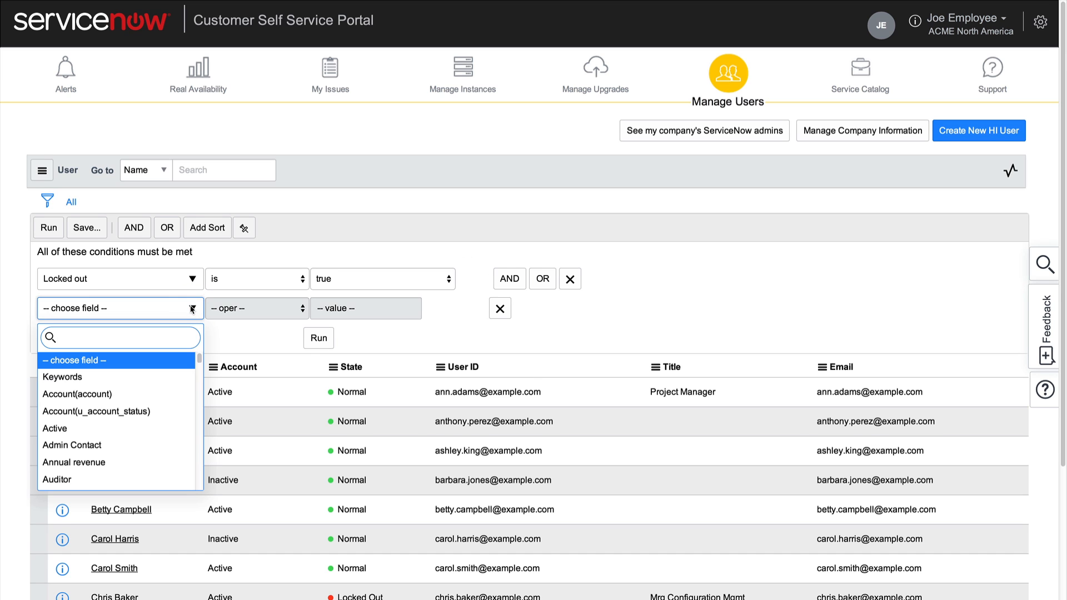
pyautogui.click(134, 429)
pyautogui.click(320, 337)
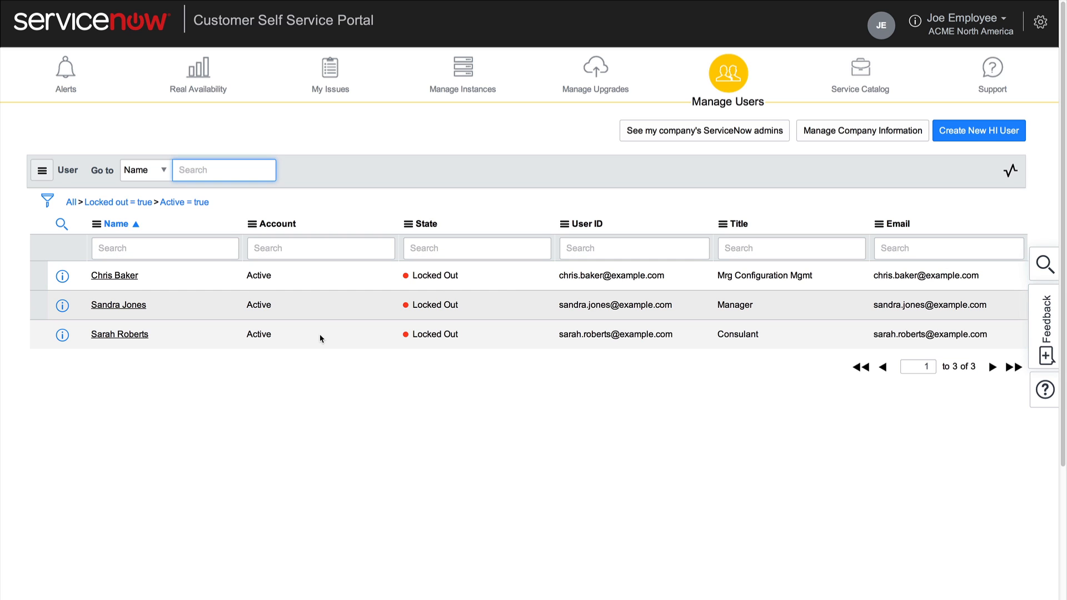
# - From All alerts, open the locked-out user's record, unlock and update it, then return to Manage Users
pyautogui.click(62, 76)
pyautogui.click(87, 362)
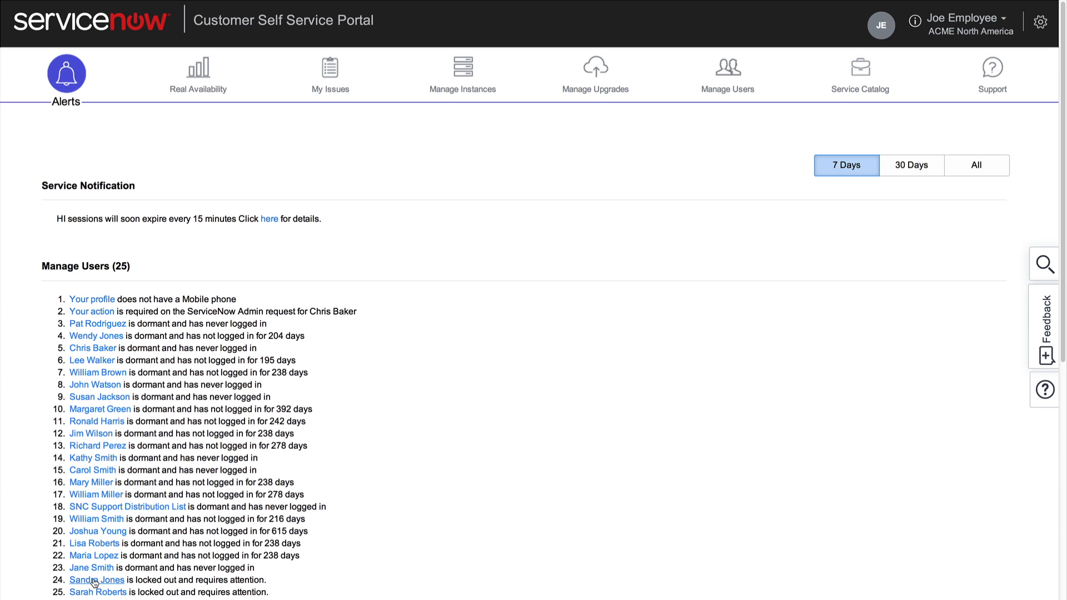
pyautogui.click(93, 581)
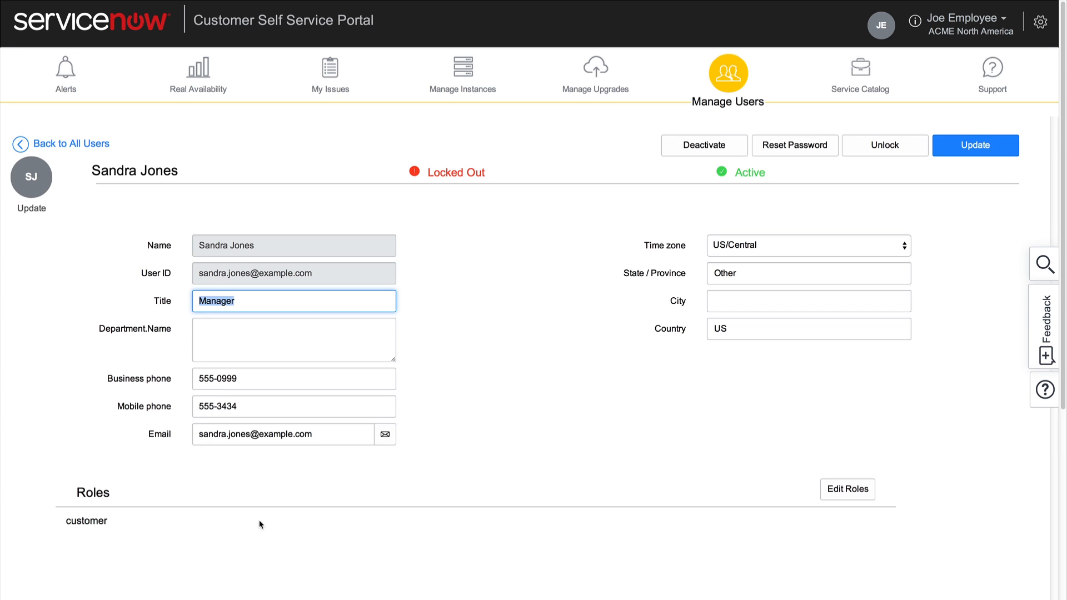
pyautogui.click(870, 145)
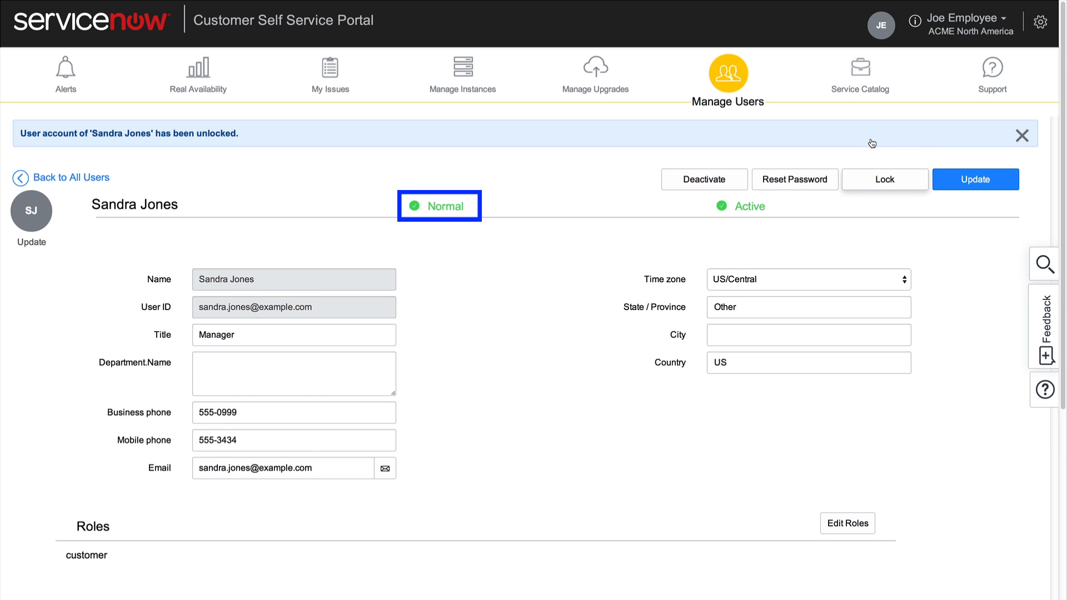
pyautogui.click(973, 184)
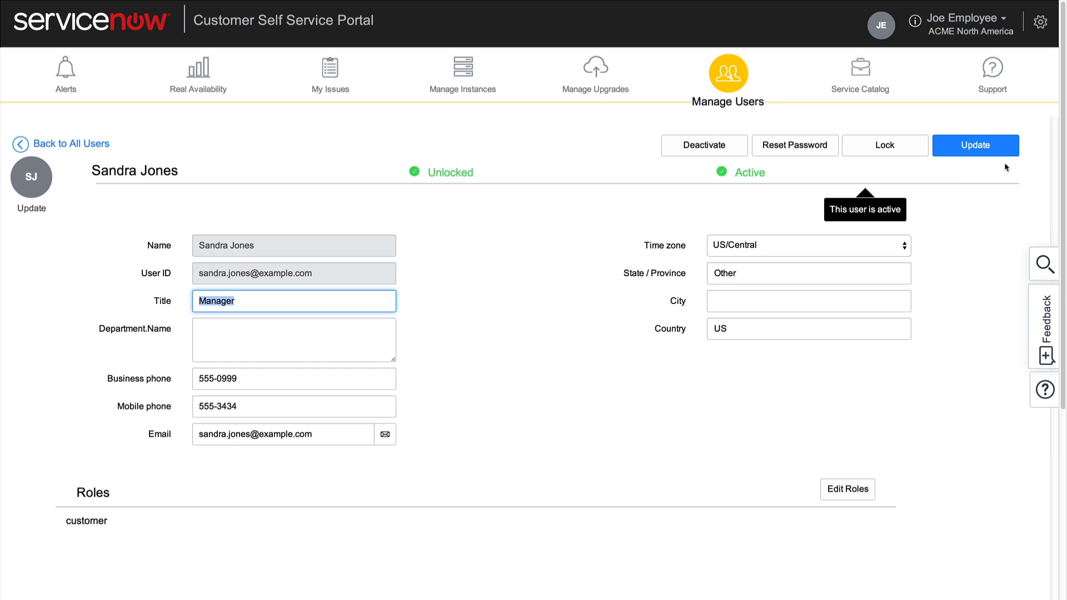
pyautogui.click(736, 74)
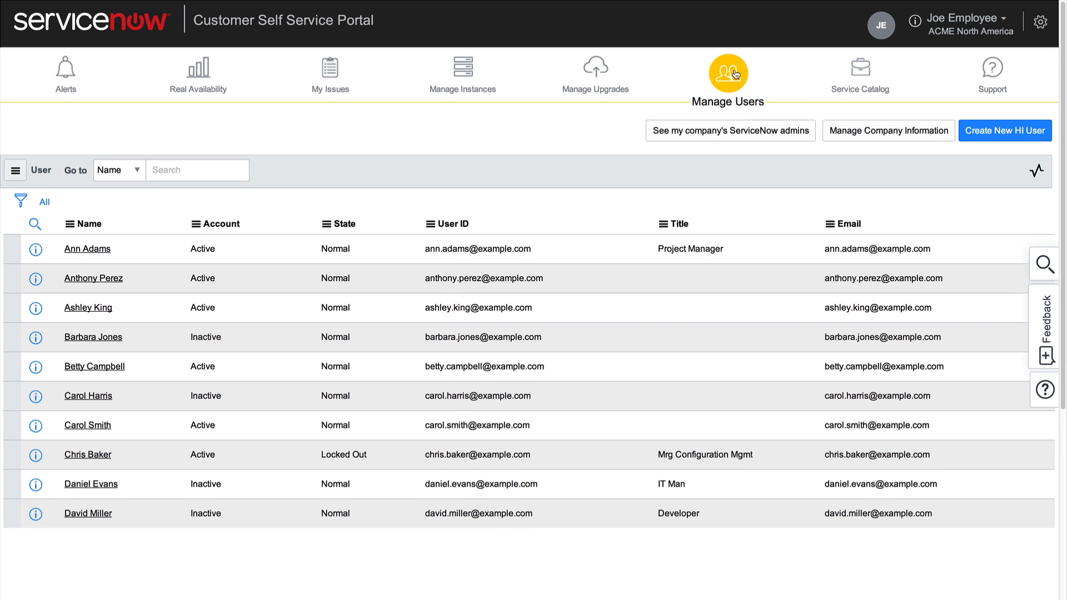
pyautogui.click(742, 132)
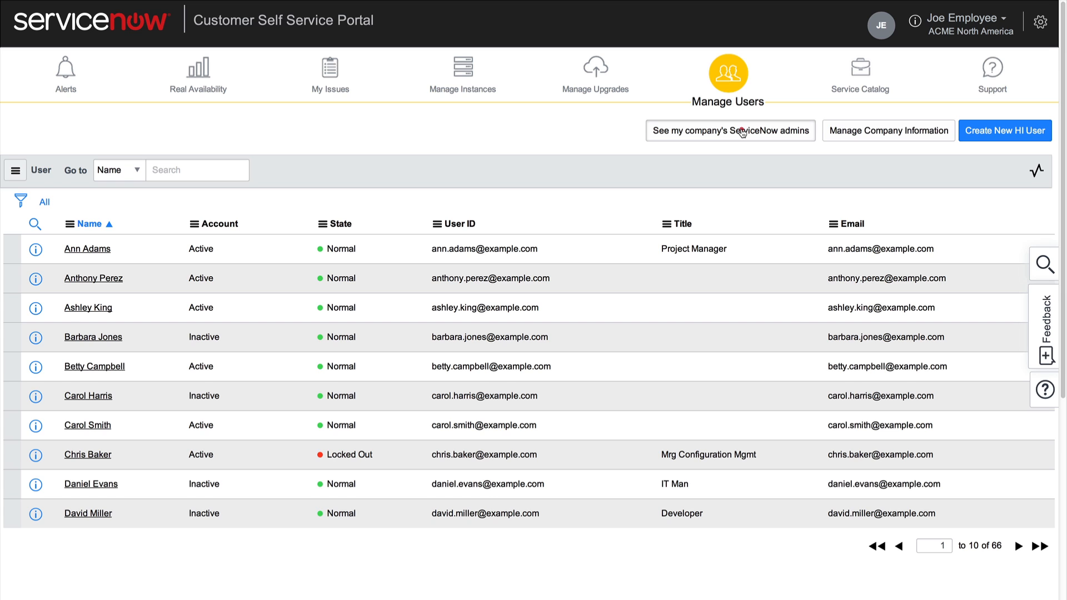
pyautogui.click(742, 133)
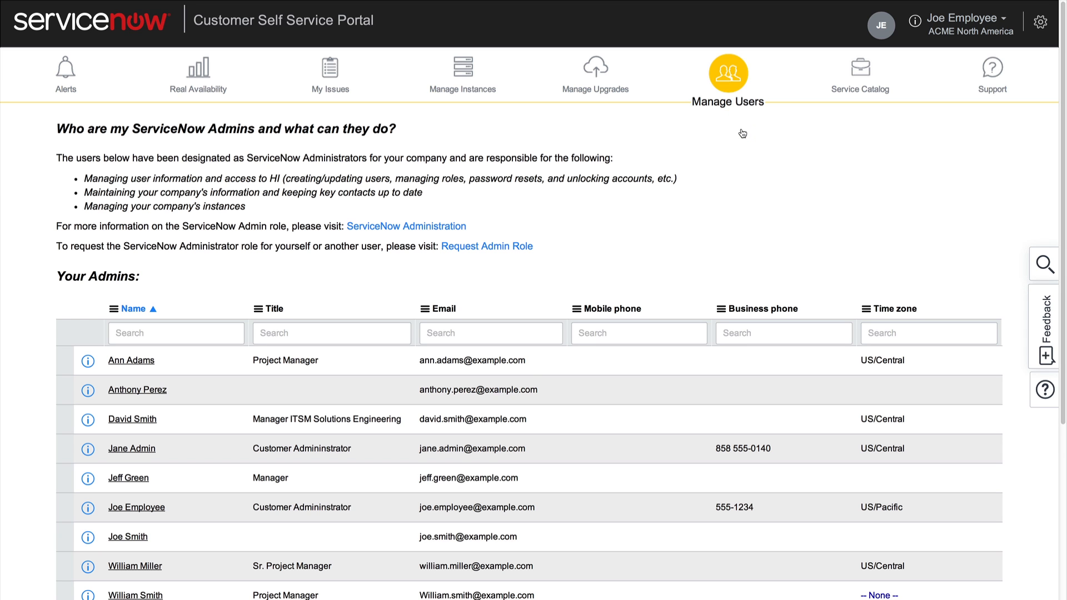
pyautogui.click(524, 248)
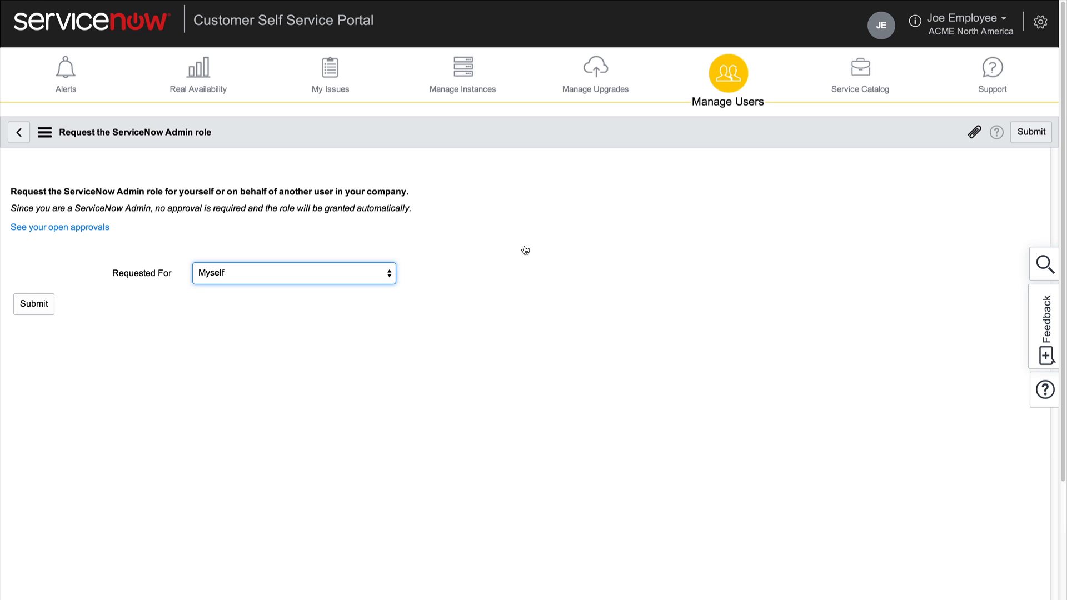
pyautogui.click(389, 274)
pyautogui.click(381, 285)
pyautogui.click(898, 273)
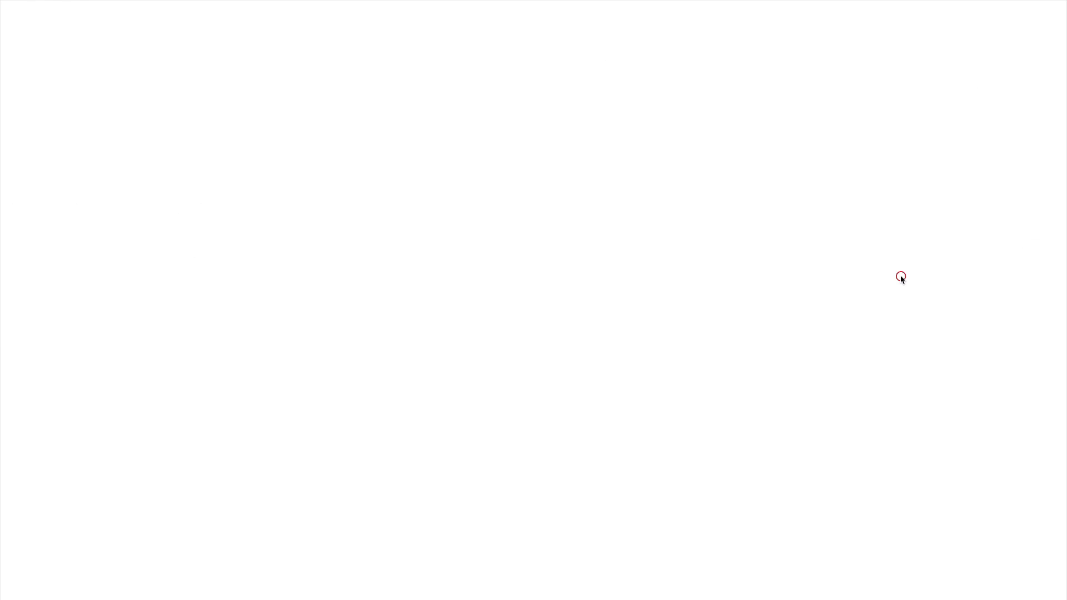
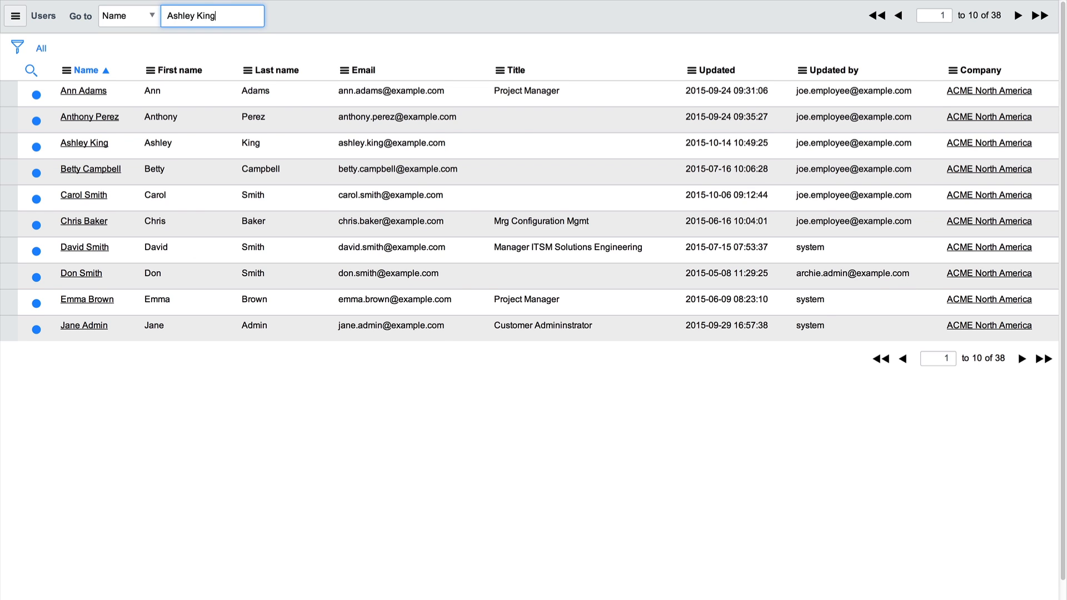
pyautogui.press('Return')
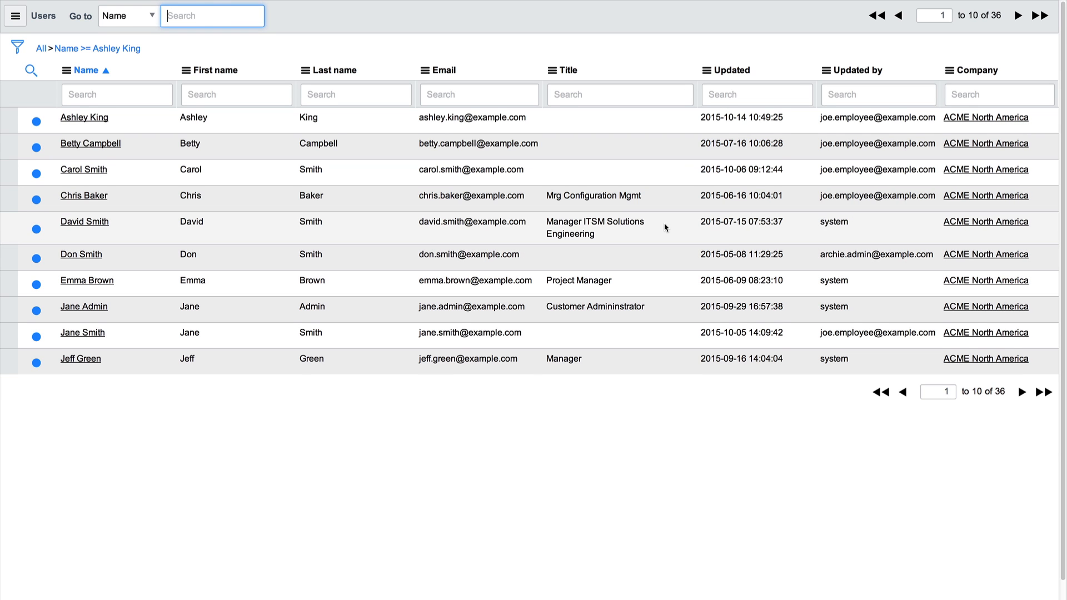
pyautogui.click(97, 118)
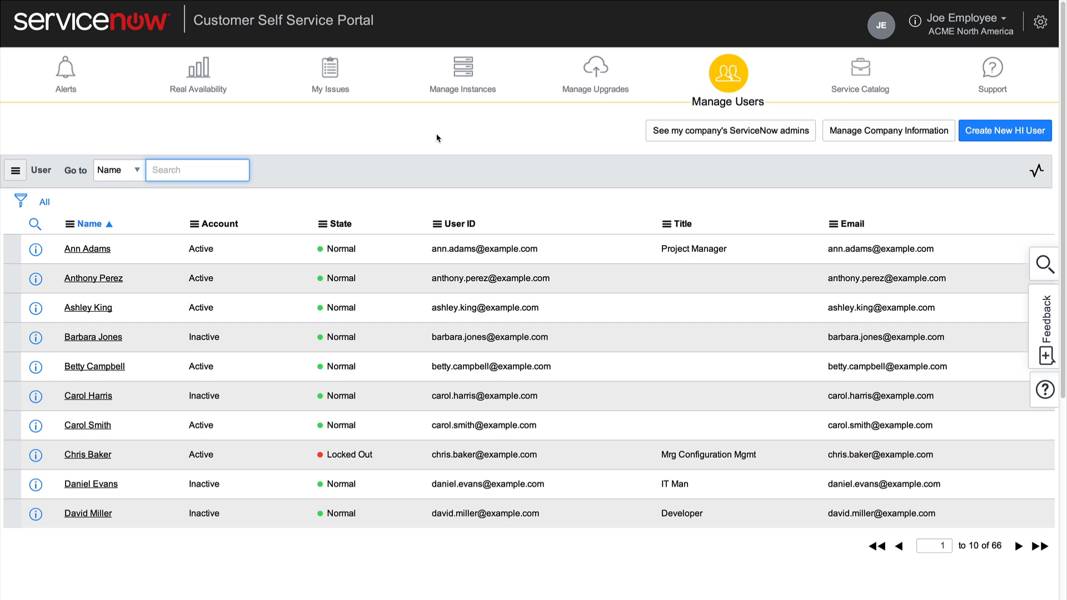
# - Search the user list for the target user by name and open their record
pyautogui.press('Return')
pyautogui.click(114, 276)
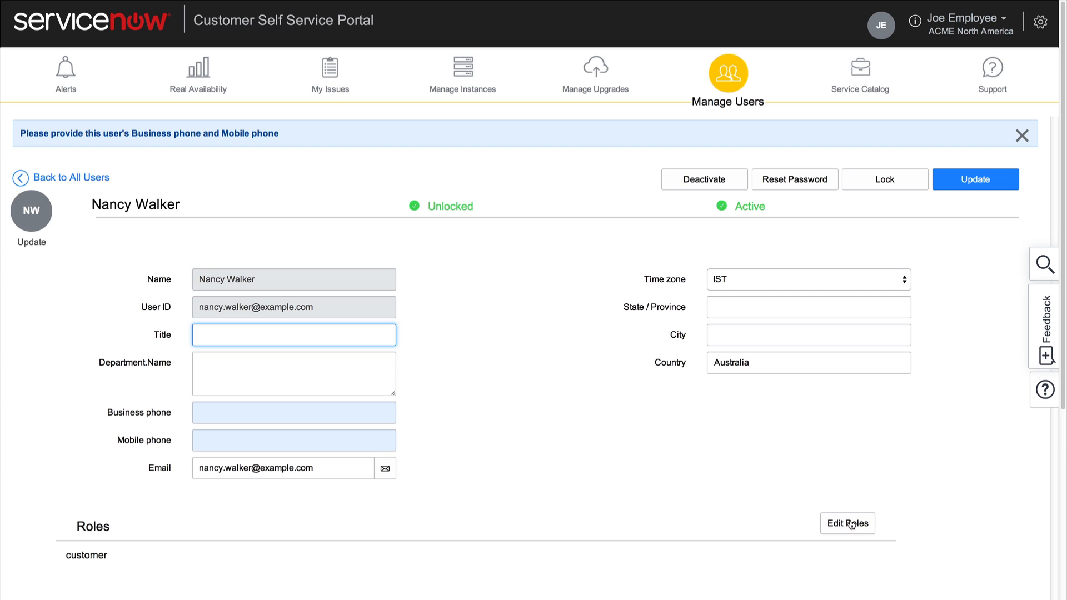
# - Add the customer_admin role to the user's roles list and save
pyautogui.click(868, 528)
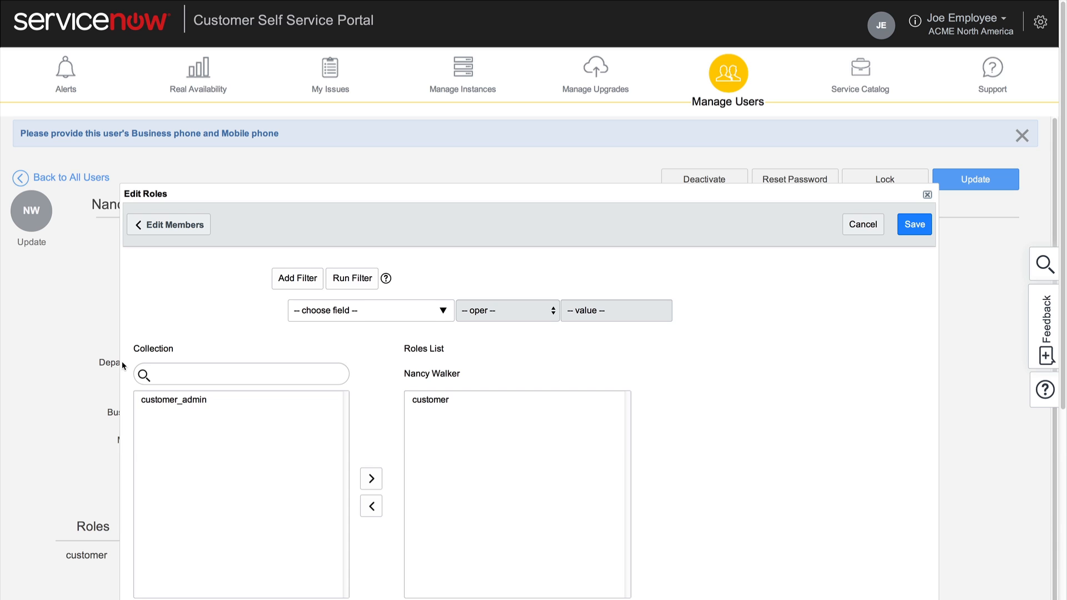
pyautogui.click(150, 401)
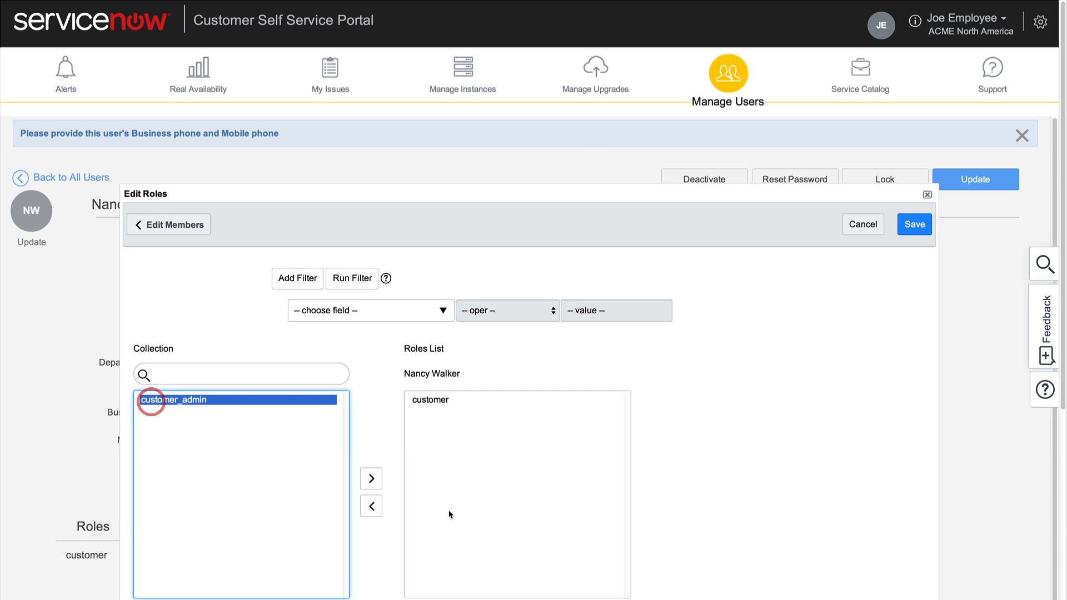
pyautogui.click(372, 481)
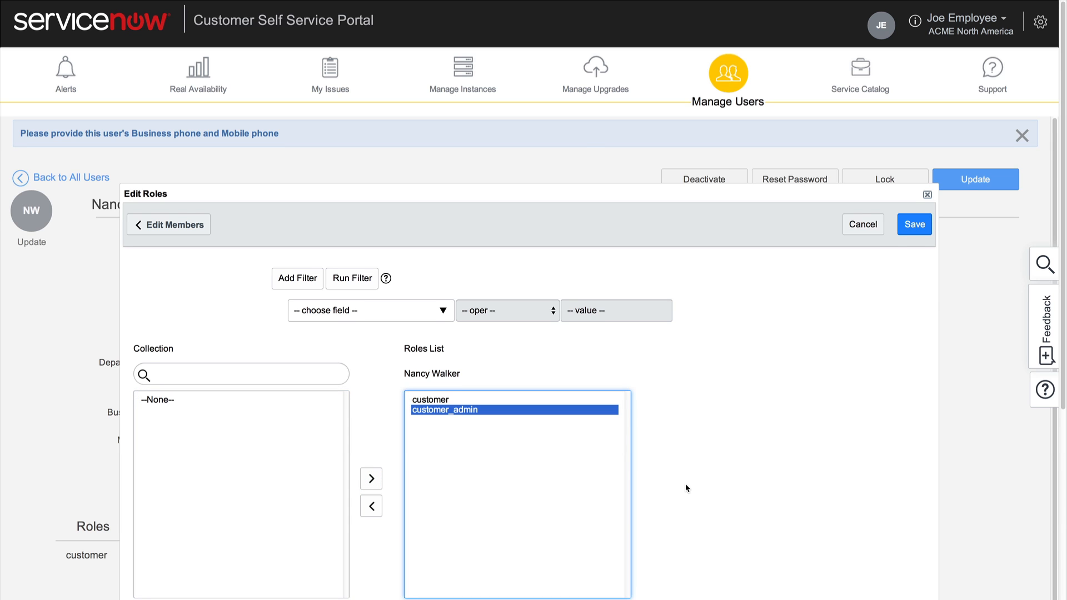
pyautogui.scroll(-2, 685, 488)
pyautogui.click(378, 539)
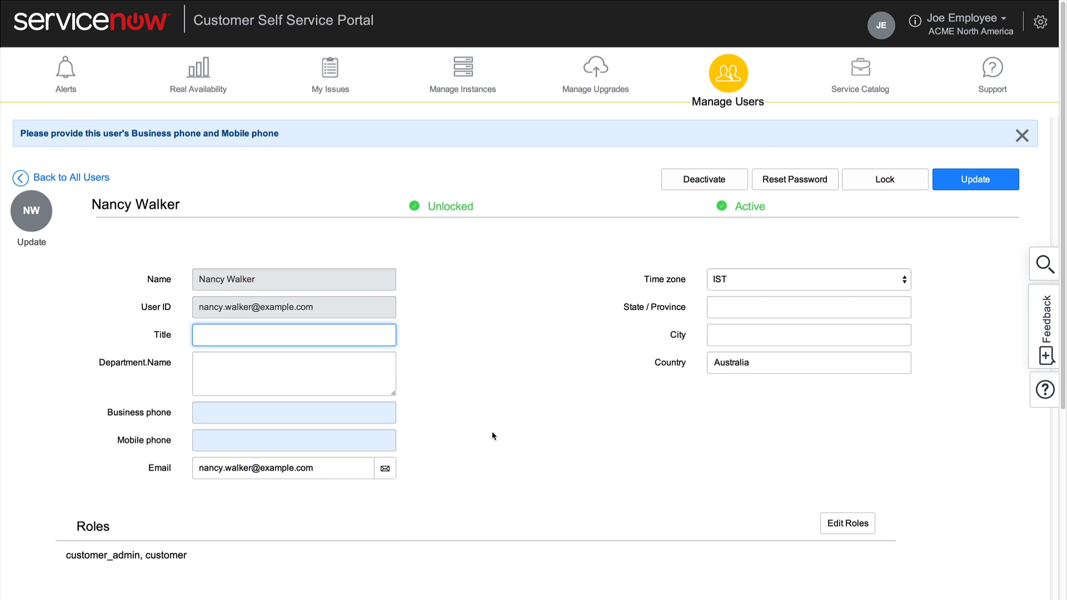
# - Go through the Service Catalog back to the Manage Users list of 66 users
pyautogui.click(859, 71)
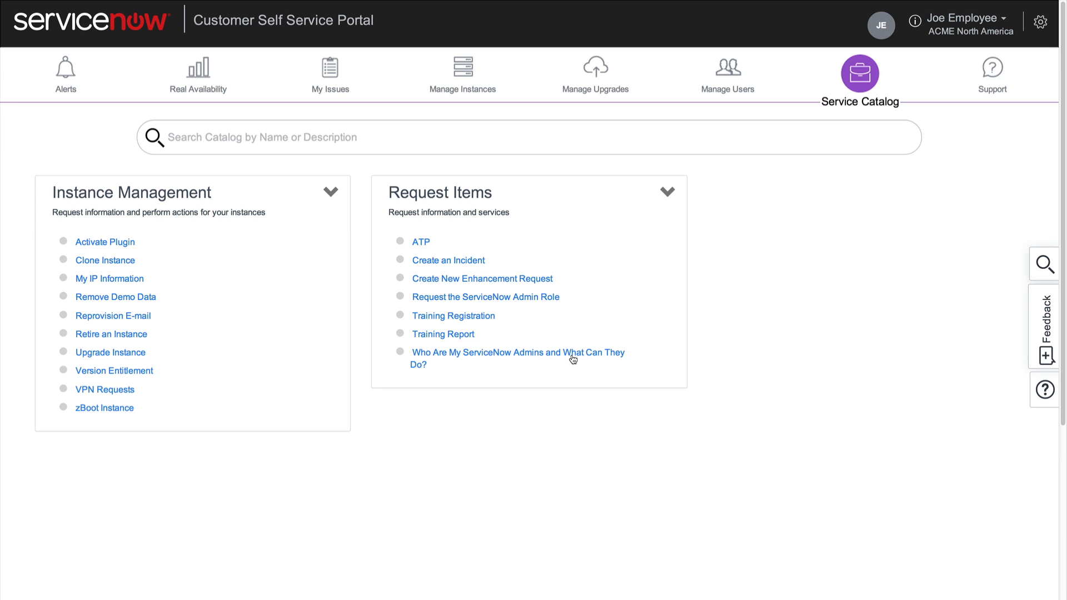
pyautogui.click(725, 64)
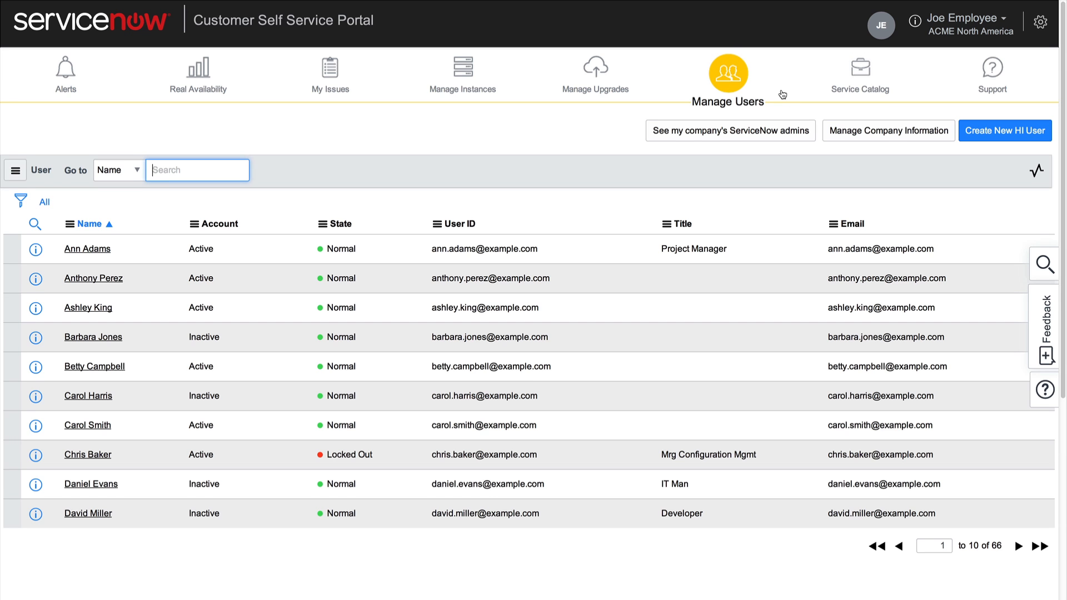
# - In company information, look up the newly created user as primary support contact and update
pyautogui.click(850, 132)
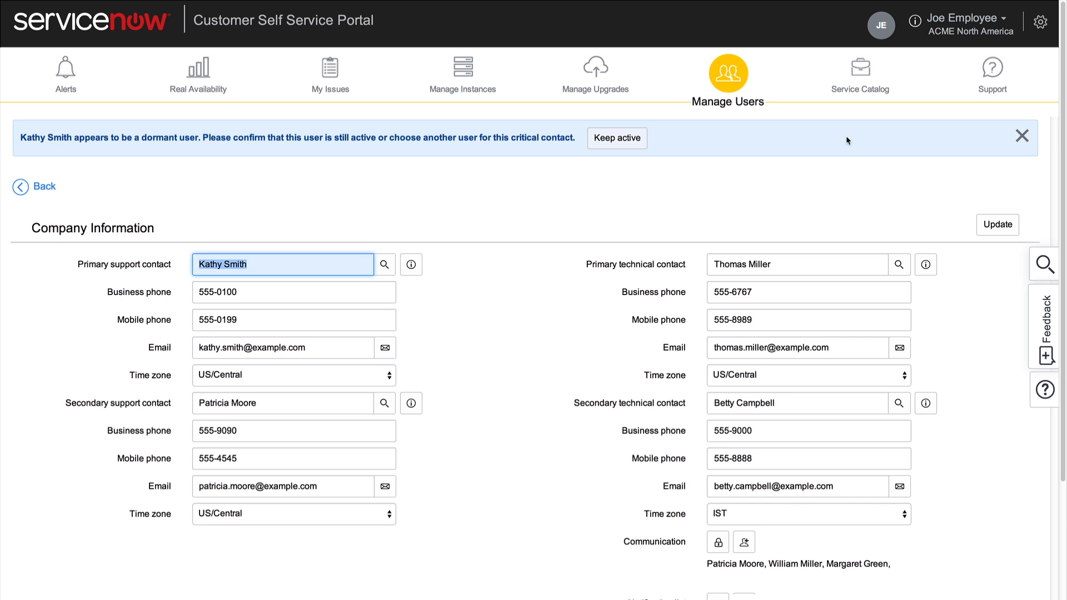
pyautogui.click(384, 264)
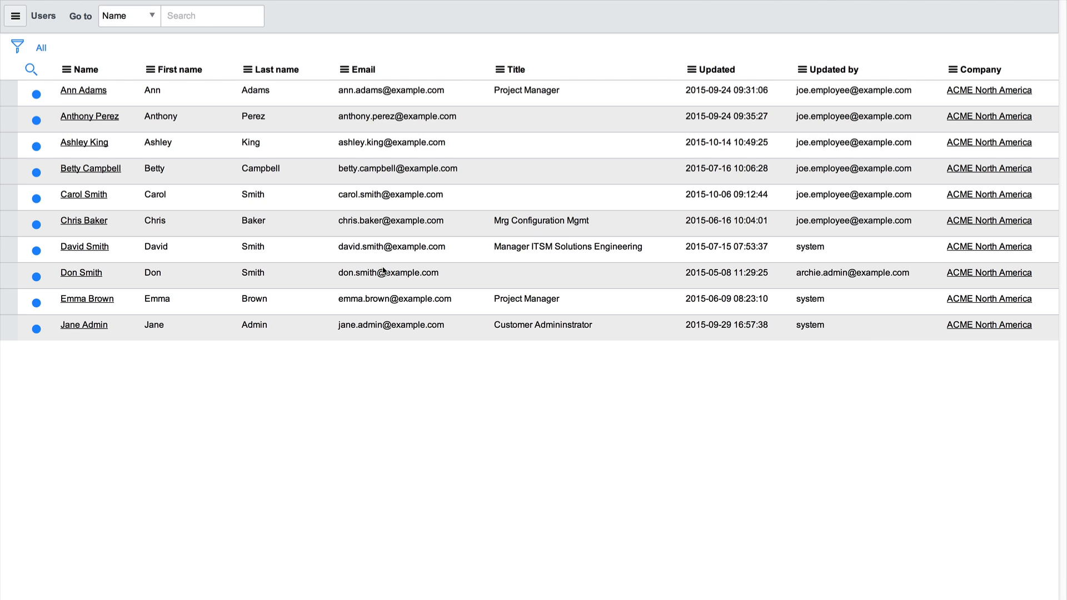
pyautogui.write('karen smith')
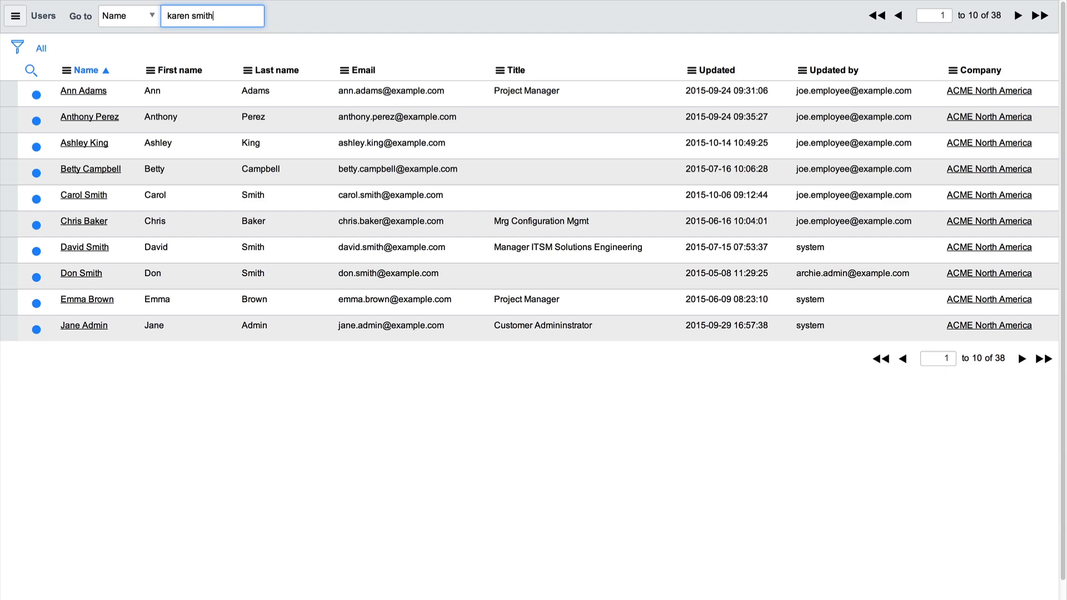
pyautogui.press('Return')
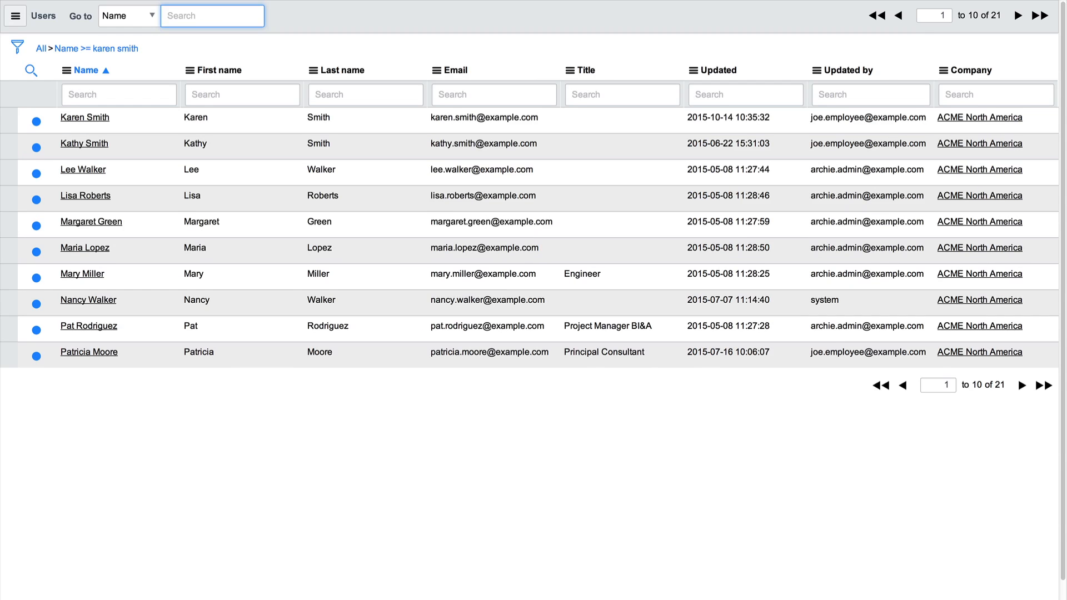
pyautogui.click(85, 117)
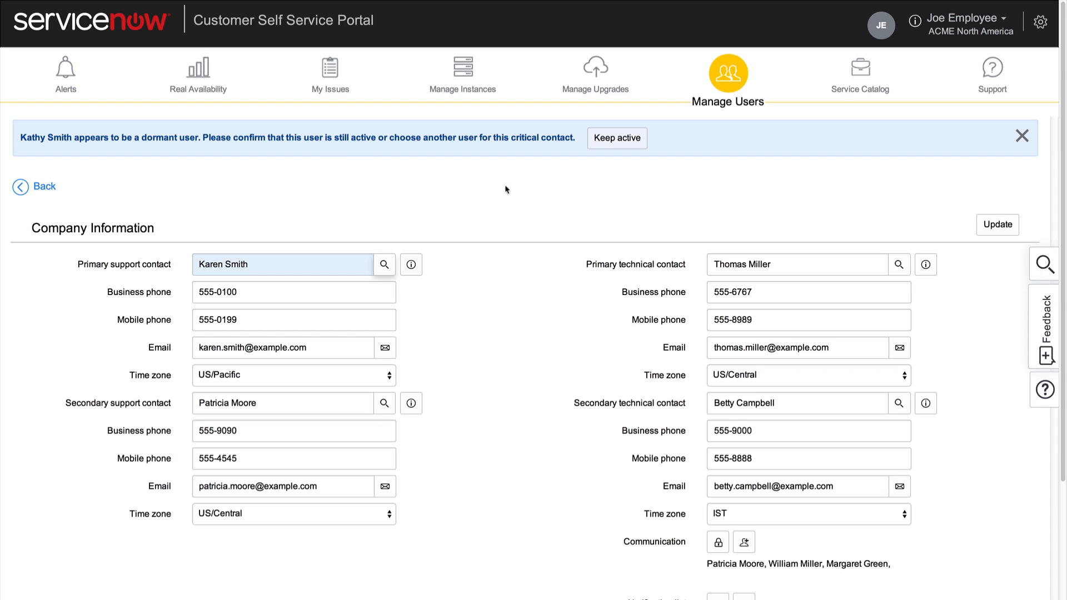
pyautogui.click(998, 226)
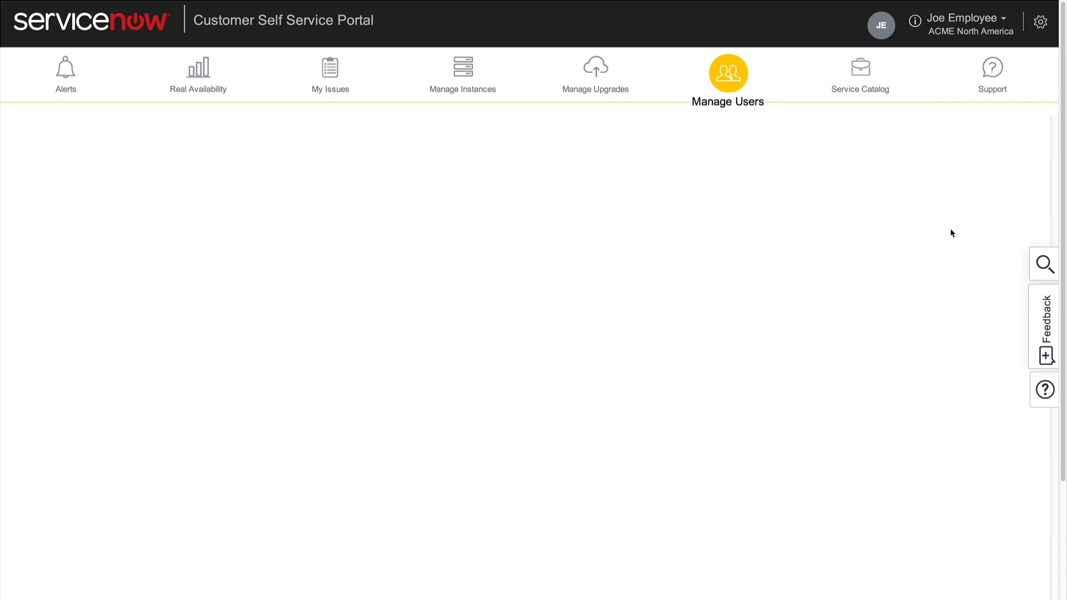